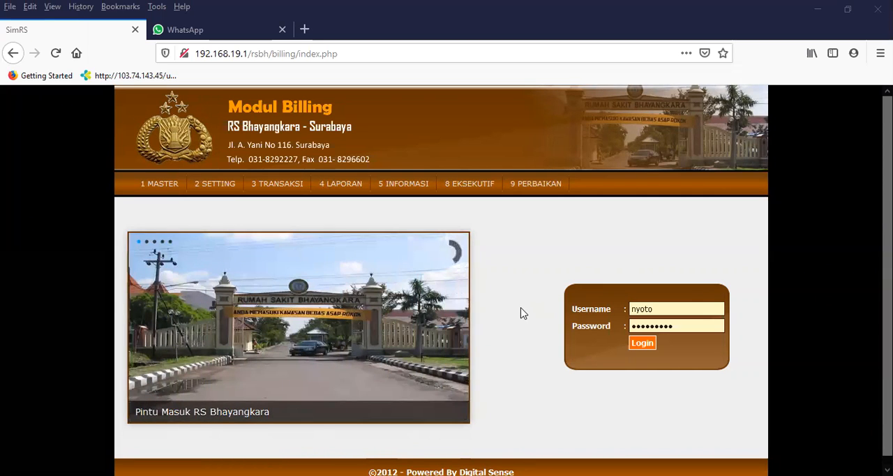
# Log in with the prefilled credentials and open the 3.05 Pelayanan Kunjungan form for visit services.
pyautogui.click(635, 347)
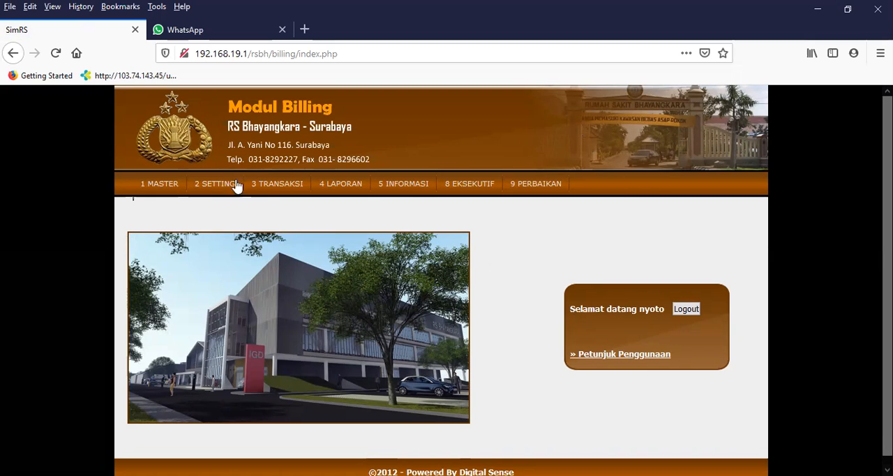
pyautogui.moveTo(283, 191)
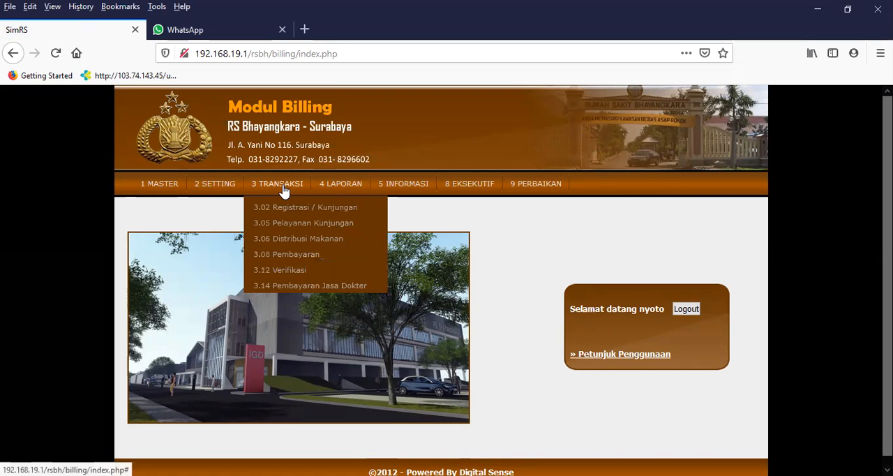
pyautogui.click(291, 227)
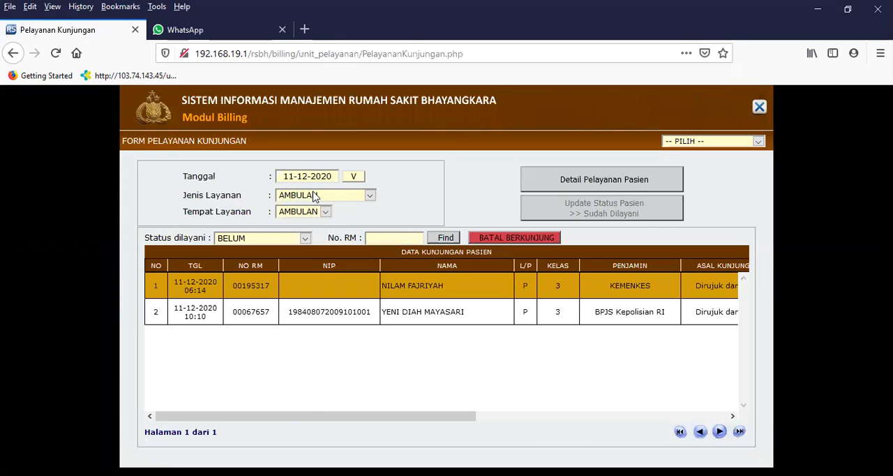
# Filter the patient visit list to service type RAWAT INAP, location FLAMBOYAN and service status SUDAH.
pyautogui.click(313, 196)
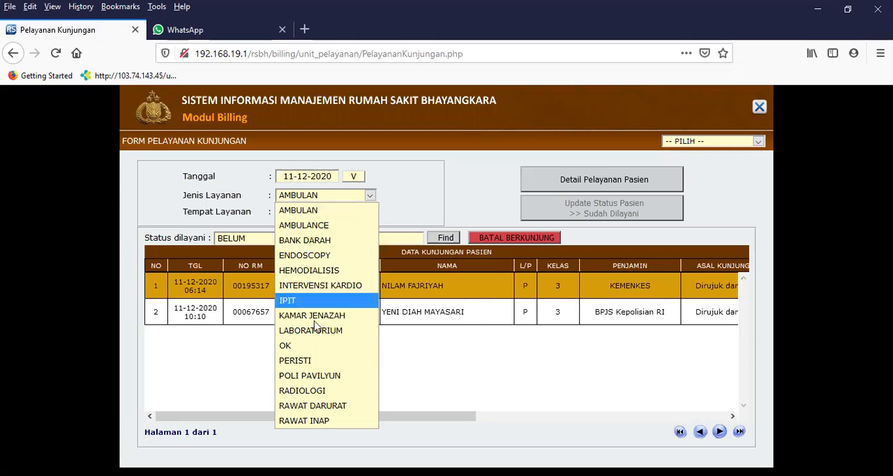
pyautogui.click(310, 421)
pyautogui.click(305, 199)
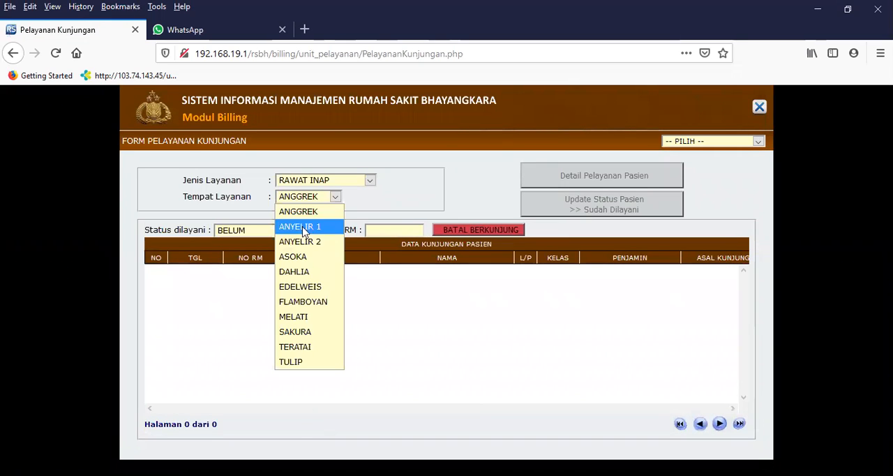
pyautogui.click(301, 301)
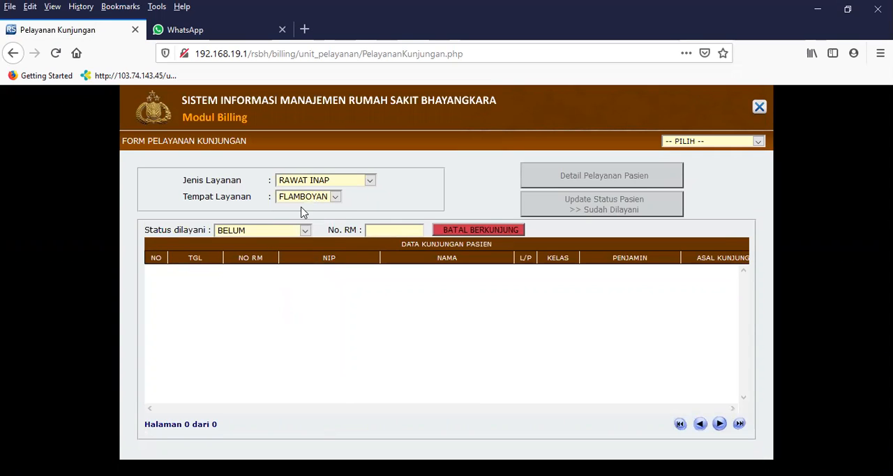
pyautogui.click(243, 234)
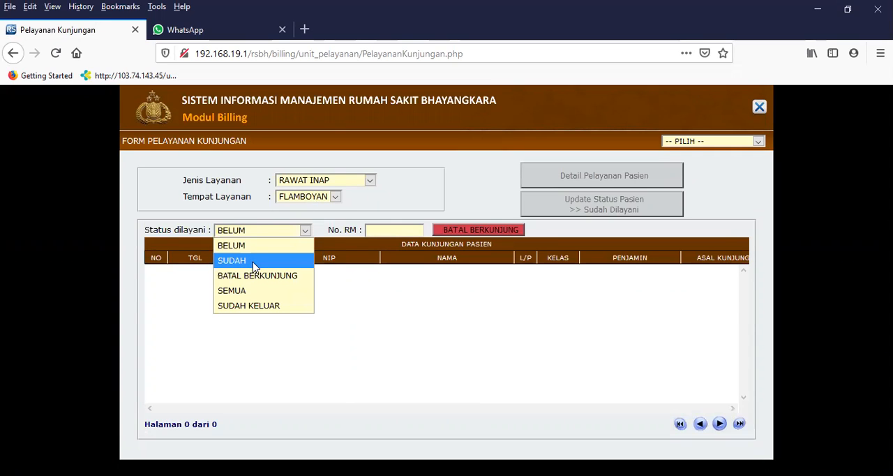
pyautogui.click(253, 264)
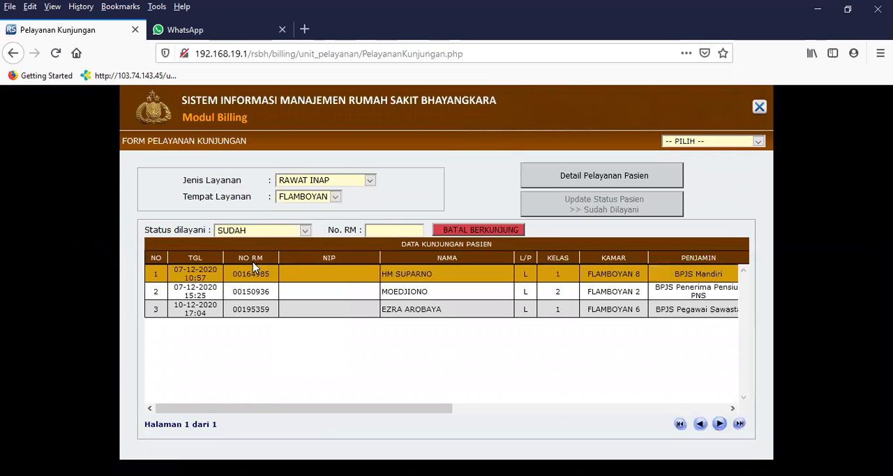
# Open the detail record of the patient in room FLAMBOYAN 2 and bring up the nursing diagnosis form.
pyautogui.doubleClick(431, 296)
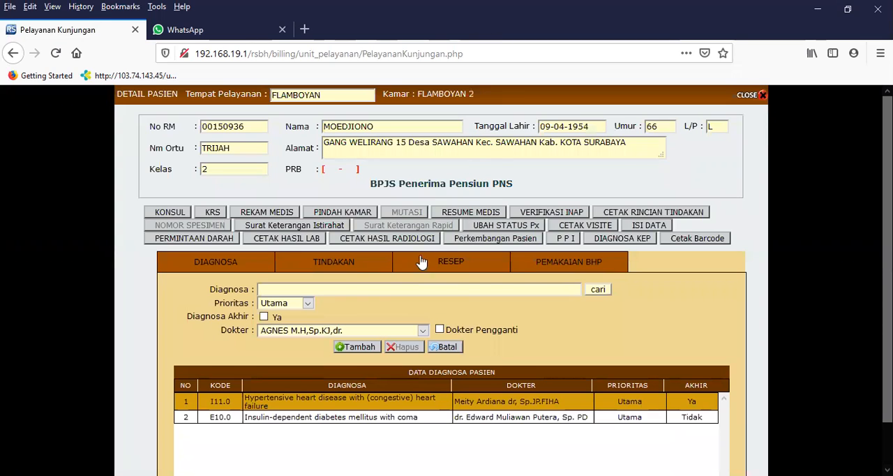
pyautogui.click(653, 212)
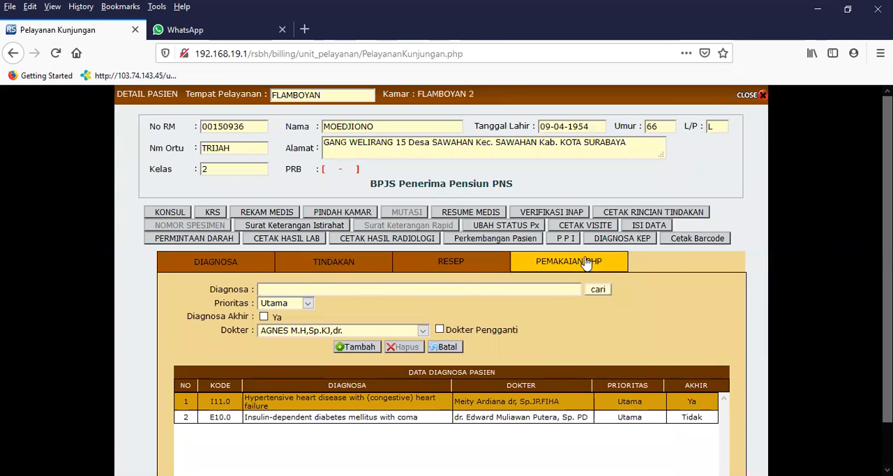
pyautogui.click(624, 241)
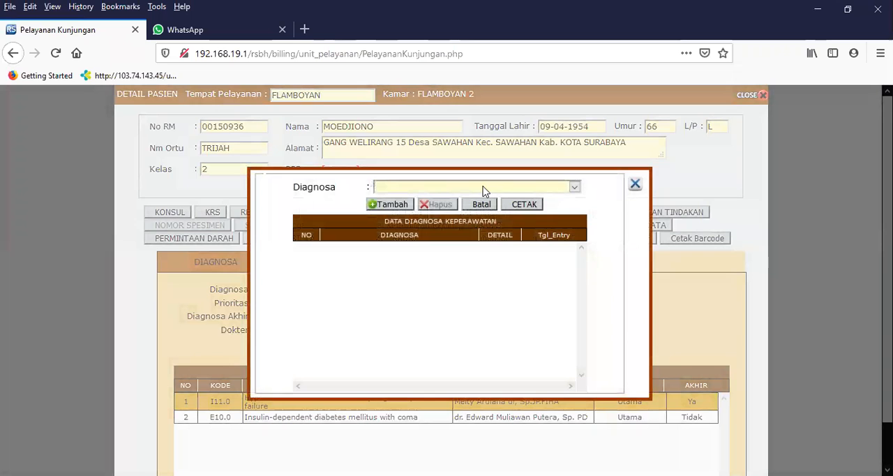
# Add Diare as a nursing diagnosis, preview the printable nursing care plan and close the preview.
pyautogui.click(483, 187)
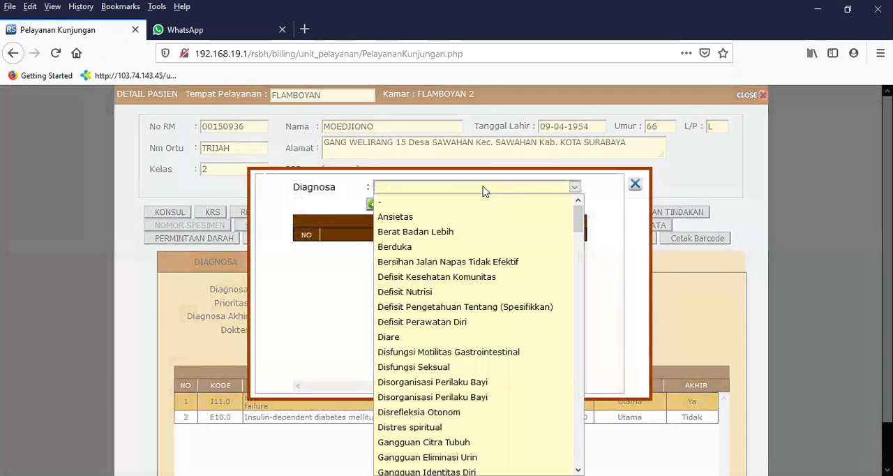
pyautogui.click(419, 338)
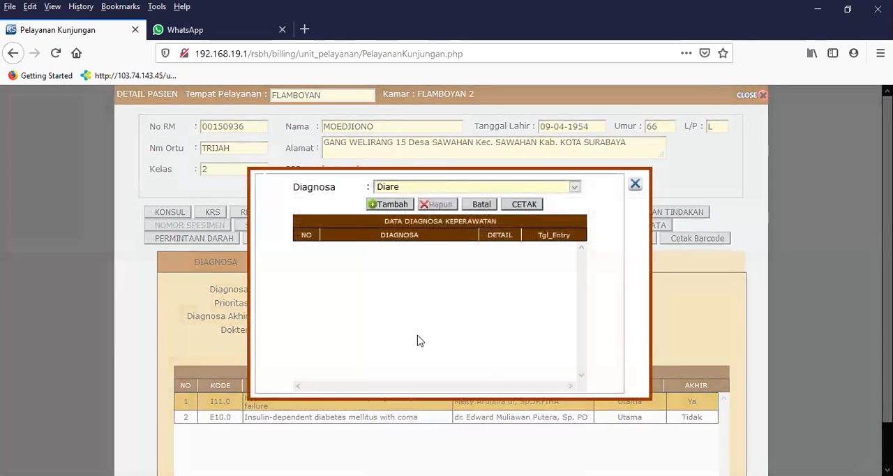
pyautogui.click(392, 206)
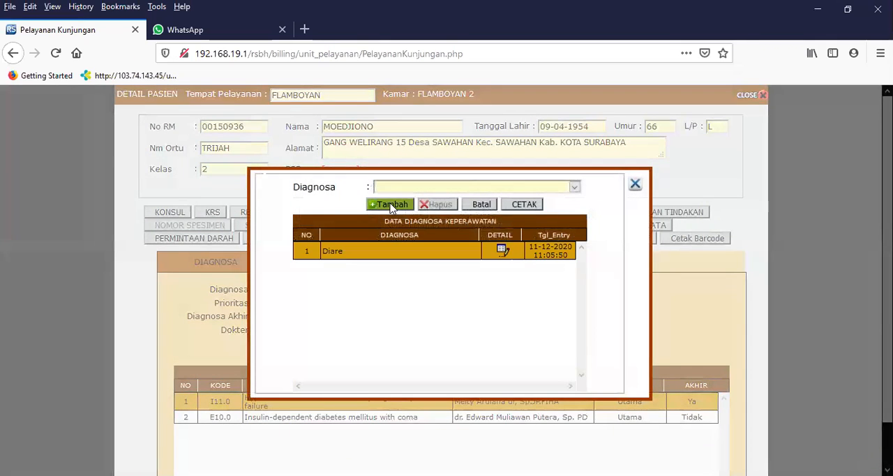
pyautogui.click(523, 205)
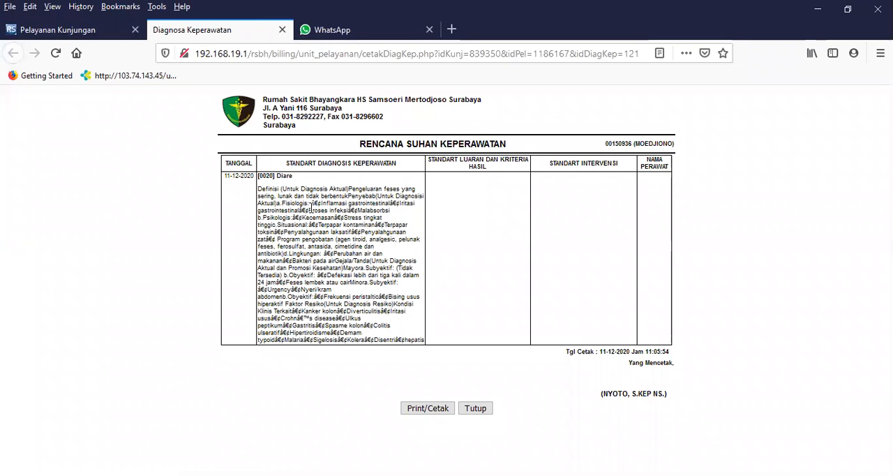
pyautogui.click(282, 29)
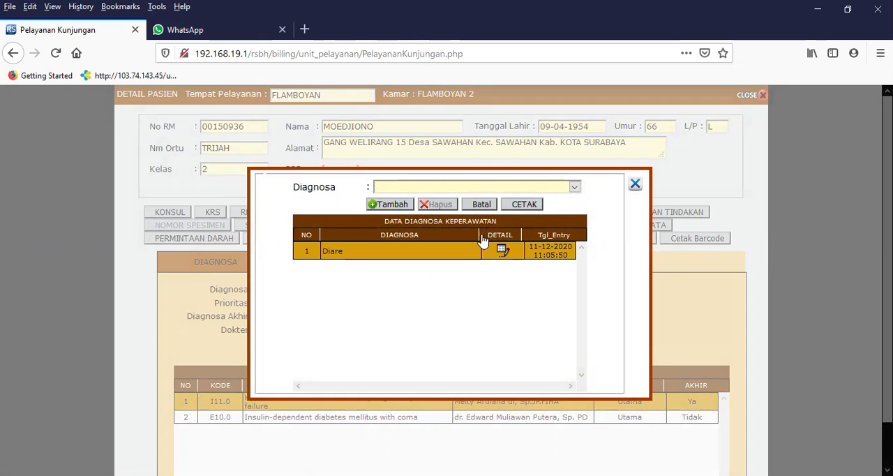
# In the Diare diagnosis details, select the outcomes Luaran utama : eleminasi fekal, Luaran tambahan Status cairan and Luaran tambahan Tingkat nyeri.
pyautogui.click(502, 251)
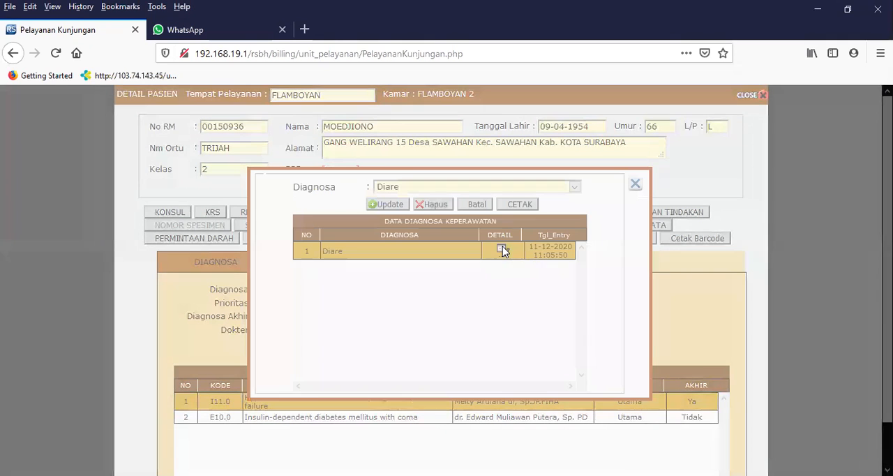
pyautogui.scroll(-5, 518, 328)
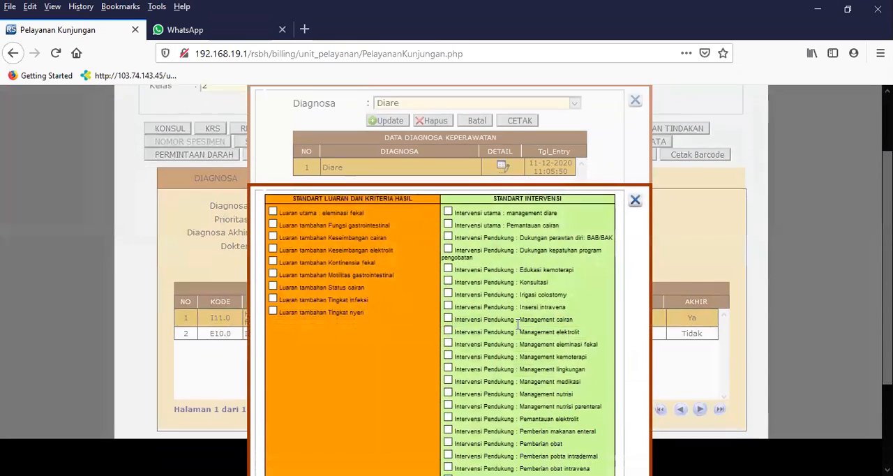
pyautogui.scroll(2, 510, 321)
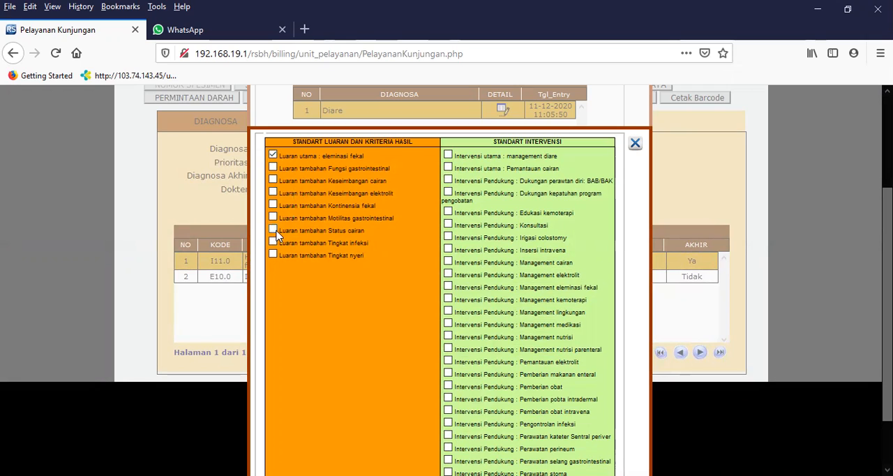
pyautogui.click(273, 230)
# Select the interventions management diare, Pemantauan cairan, Management cairan, Pemberian obat, Terapi intavena and Management nutrisi, and close the details checklist.
pyautogui.click(449, 155)
pyautogui.click(448, 168)
pyautogui.click(447, 263)
pyautogui.scroll(-2, 521, 390)
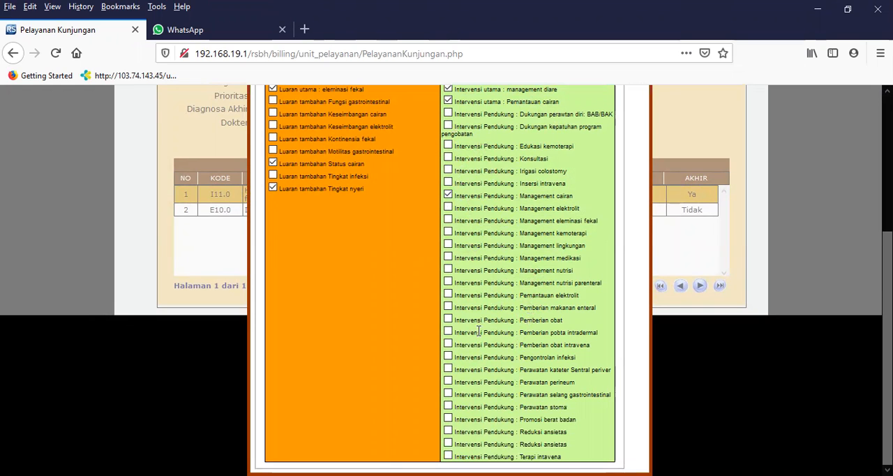
pyautogui.click(448, 319)
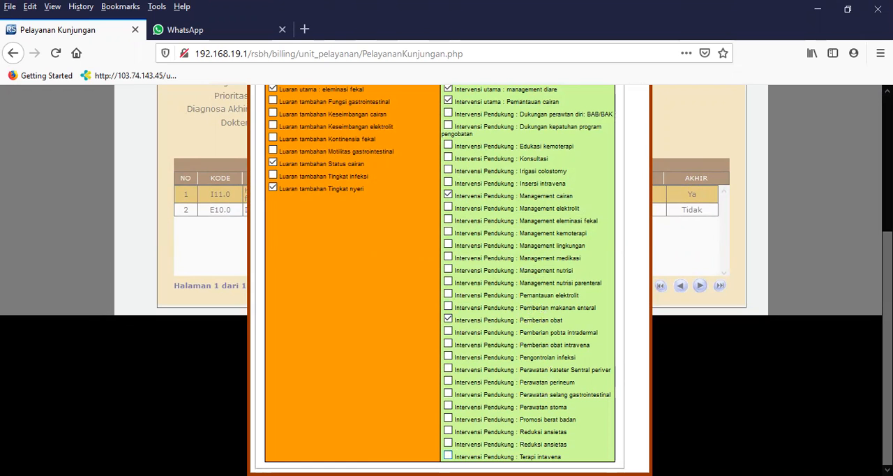
pyautogui.click(448, 455)
pyautogui.click(448, 271)
pyautogui.scroll(2, 524, 219)
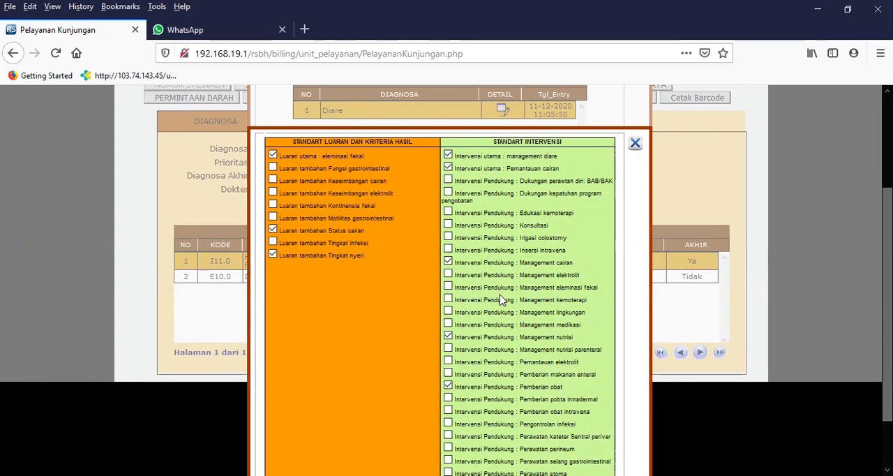
pyautogui.scroll(-2, 500, 300)
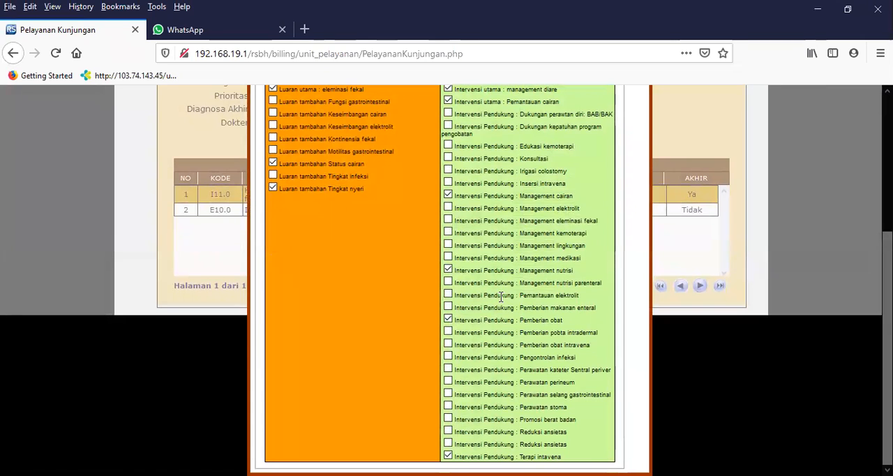
pyautogui.scroll(4, 500, 297)
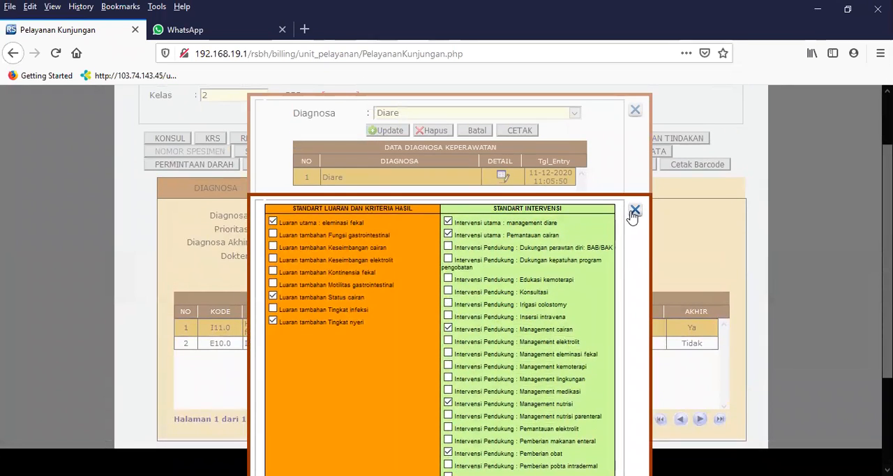
pyautogui.click(634, 212)
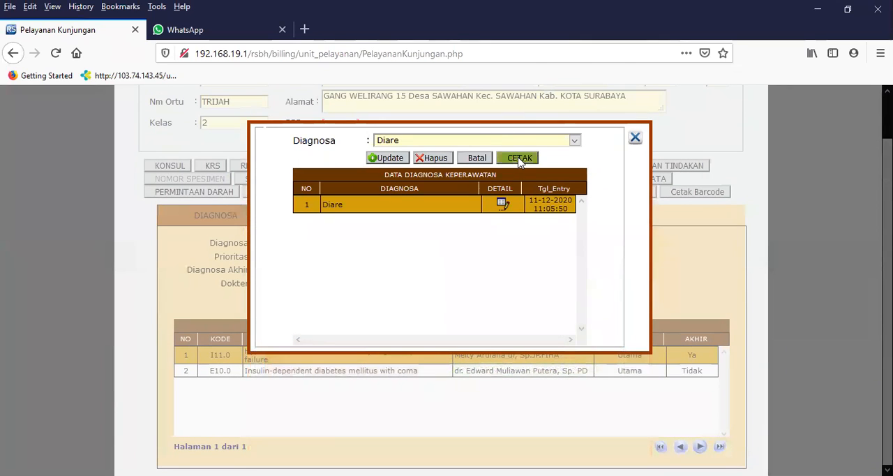
# Preview the printable care plan with the selected outcomes and interventions, and briefly reopen the Diare details checklist.
pyautogui.click(521, 158)
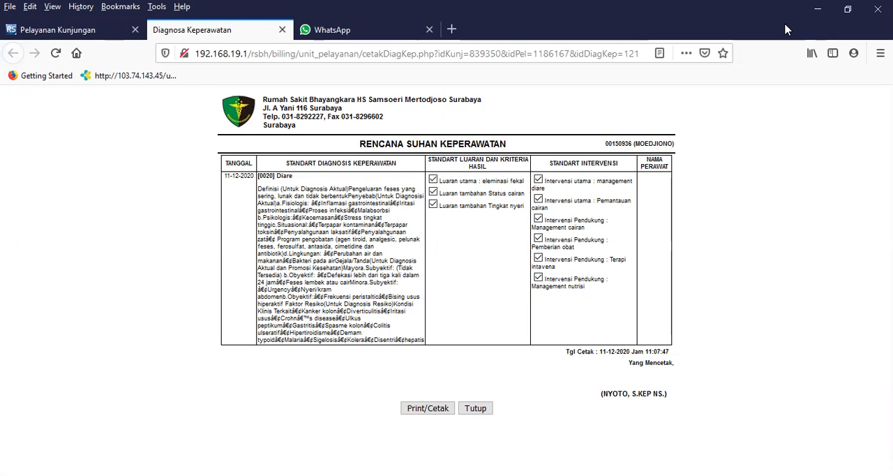
pyautogui.click(67, 30)
pyautogui.click(503, 202)
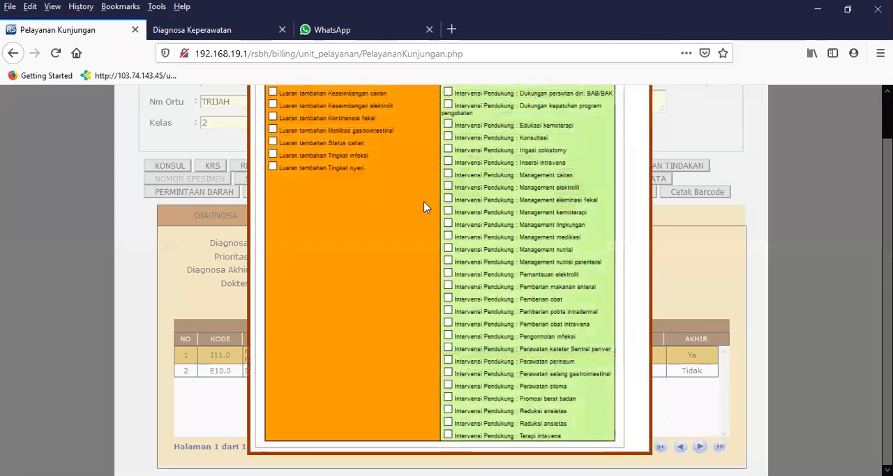
pyautogui.scroll(1, 427, 206)
pyautogui.press('Escape')
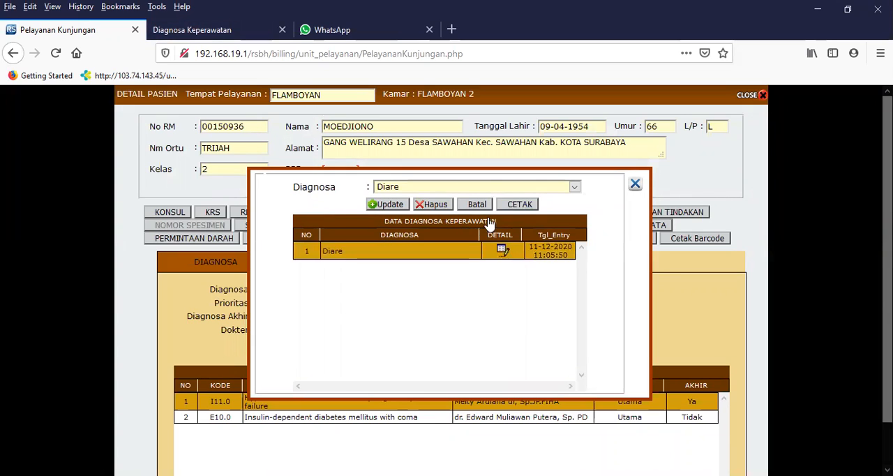
pyautogui.click(513, 187)
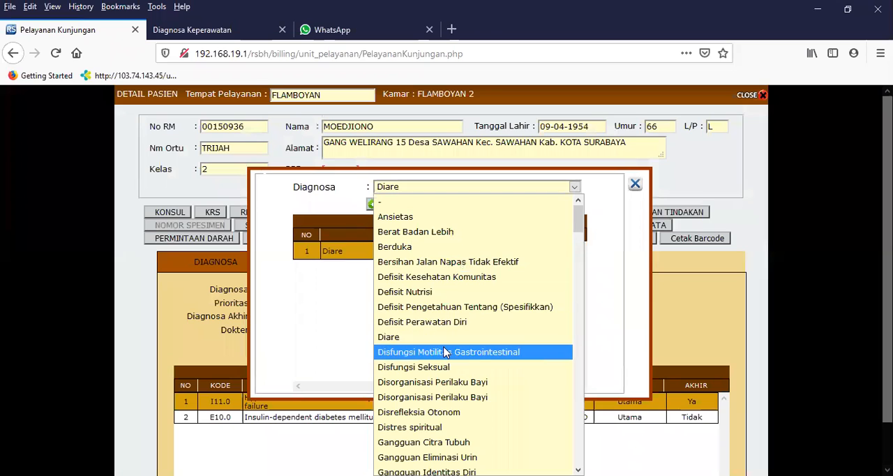
pyautogui.scroll(-2, 436, 353)
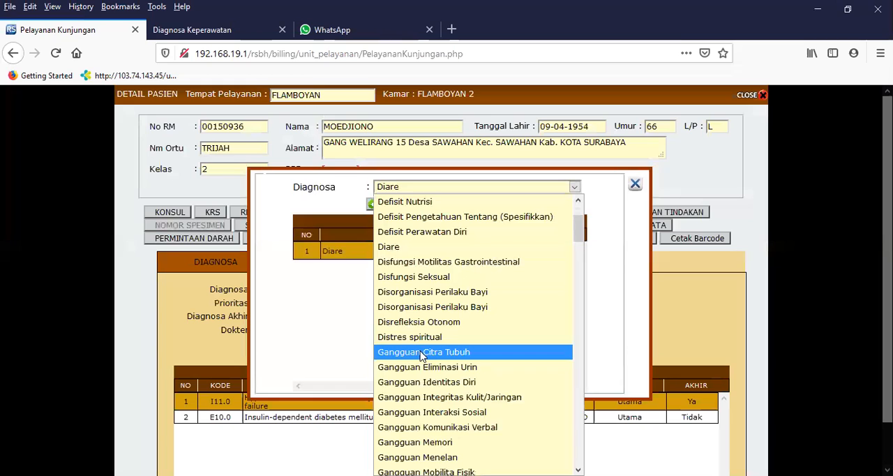
pyautogui.scroll(-2, 431, 358)
pyautogui.scroll(-1, 468, 408)
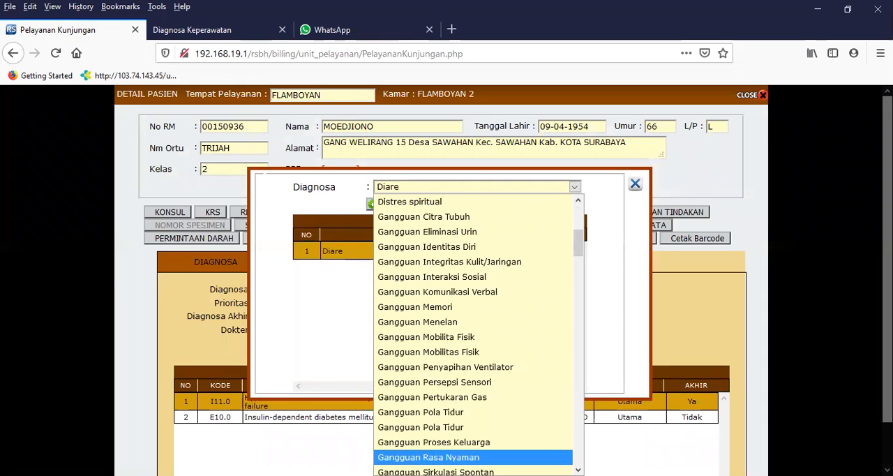
pyautogui.click(429, 457)
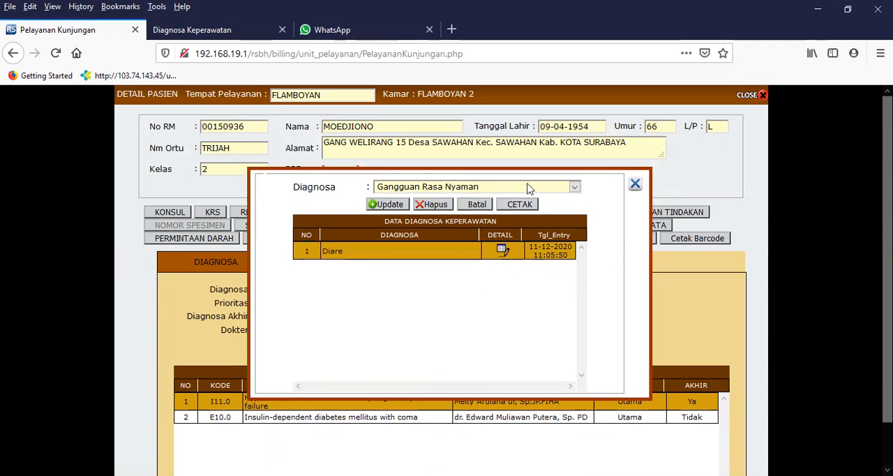
pyautogui.click(433, 205)
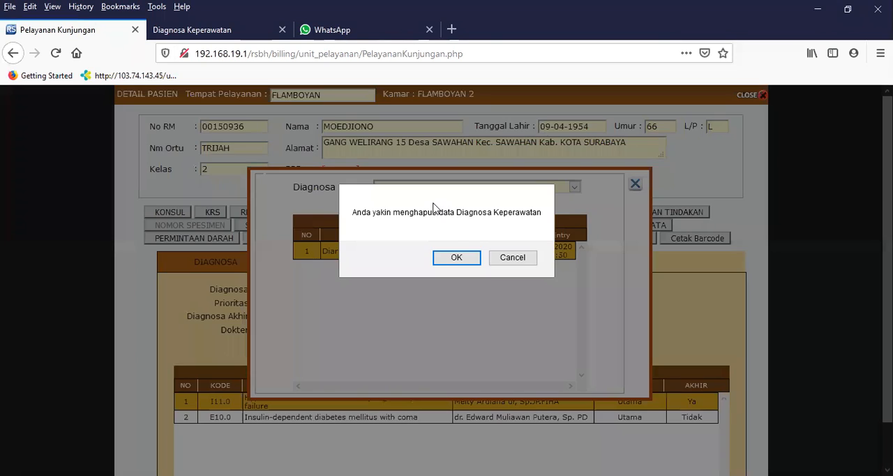
pyautogui.click(512, 256)
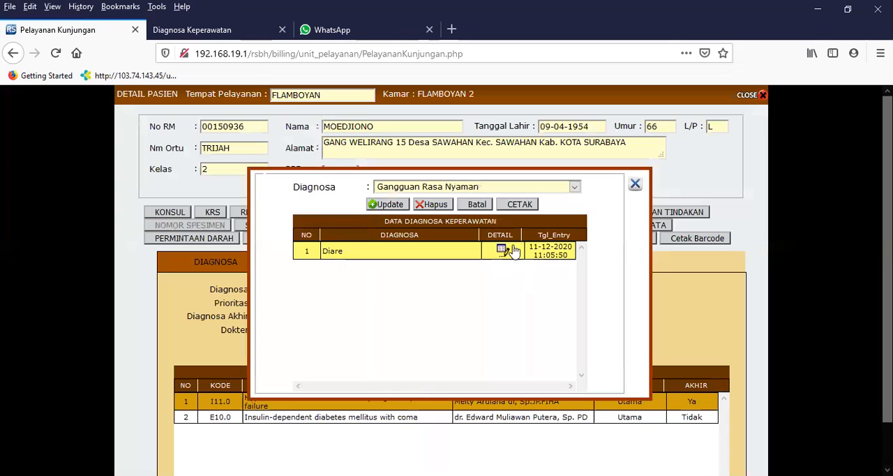
pyautogui.click(478, 204)
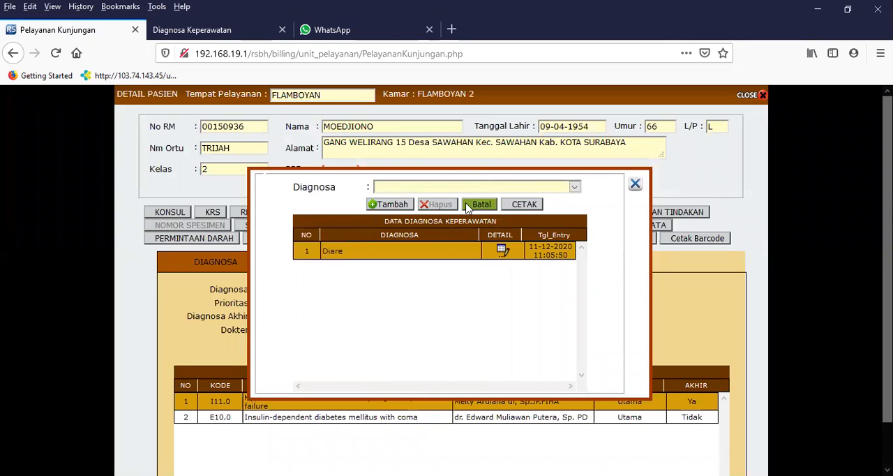
# Add Gangguan Rasa Nyaman as another nursing diagnosis for the patient.
pyautogui.click(403, 194)
pyautogui.scroll(-5, 426, 419)
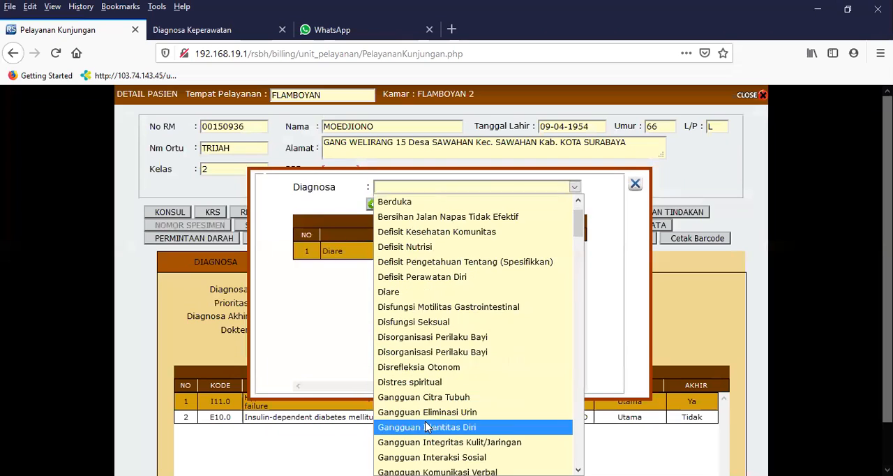
pyautogui.scroll(1, 446, 241)
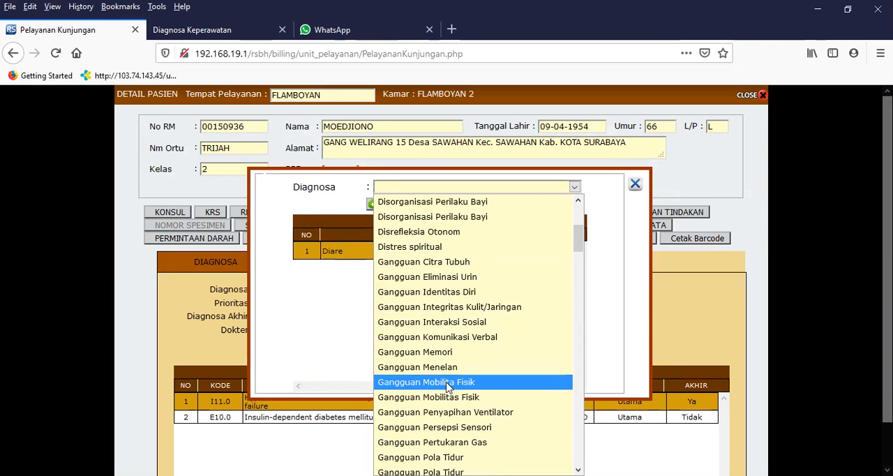
pyautogui.scroll(-1, 457, 422)
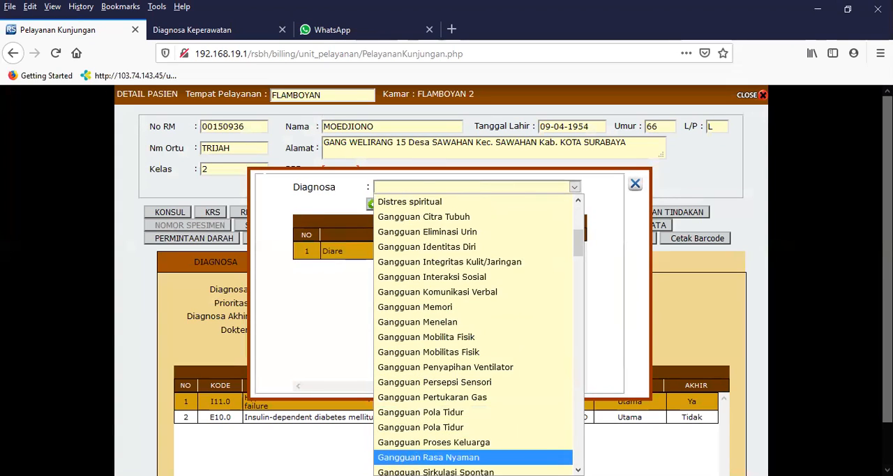
pyautogui.click(453, 457)
pyautogui.click(388, 203)
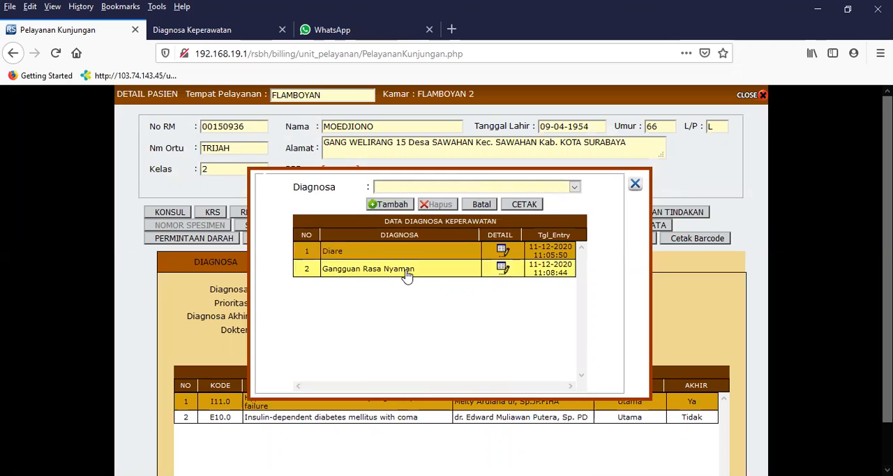
# Preview the printable care plan for Gangguan Rasa Nyaman, close the preview and return to the patient's diagnosis list.
pyautogui.click(408, 275)
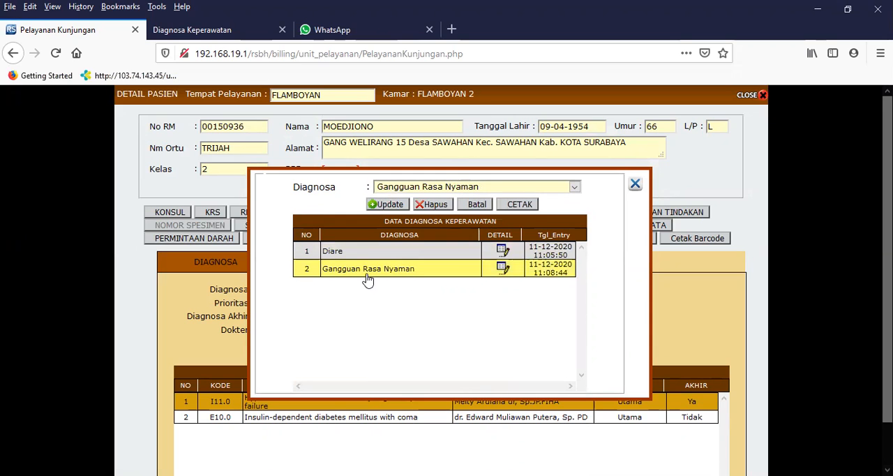
pyautogui.click(523, 208)
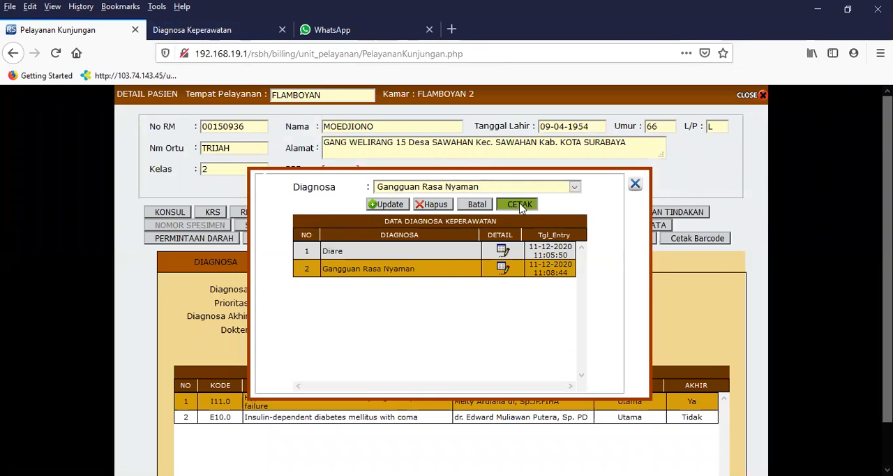
pyautogui.click(194, 30)
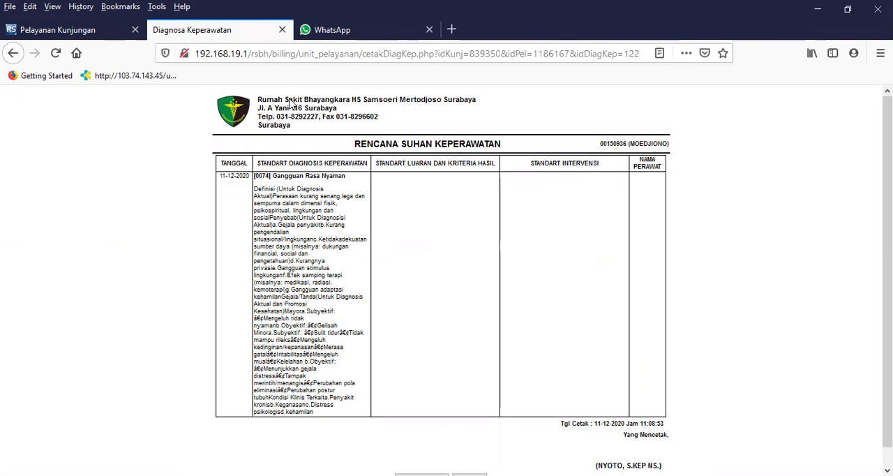
pyautogui.click(282, 30)
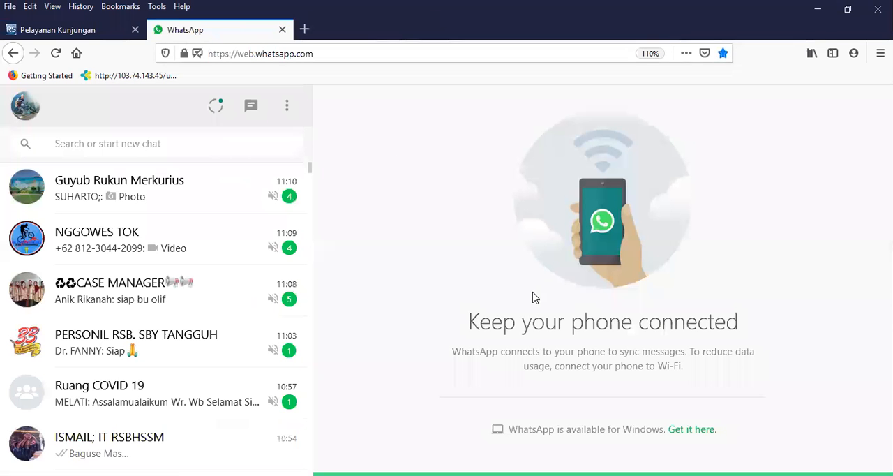
pyautogui.click(76, 30)
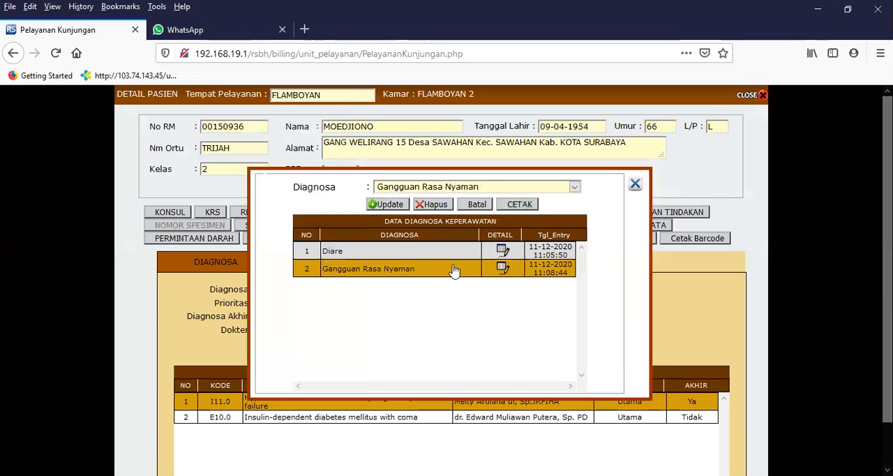
# For Gangguan Rasa Nyaman, select the interventions manajemen nyeri, Pengaturan posisi, Edukasi manajemen nyeri, Konseling, Latihan pernapasan, Manajemen muntah, Manajemen nyeri akut and Manajemen nyeri kronis.
pyautogui.click(503, 268)
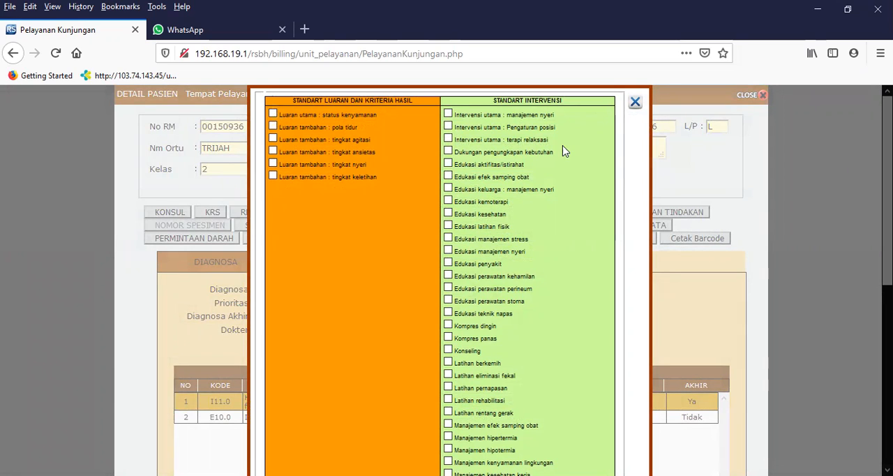
pyautogui.click(449, 114)
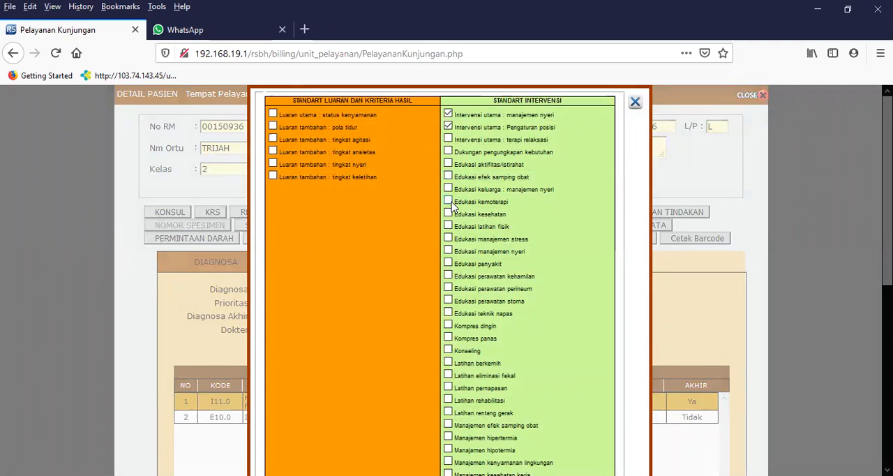
pyautogui.click(449, 251)
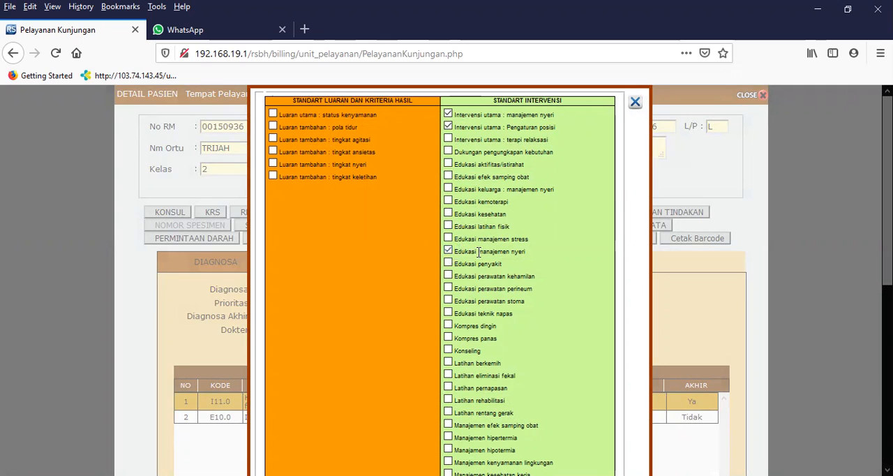
pyautogui.click(449, 351)
pyautogui.scroll(-2, 474, 427)
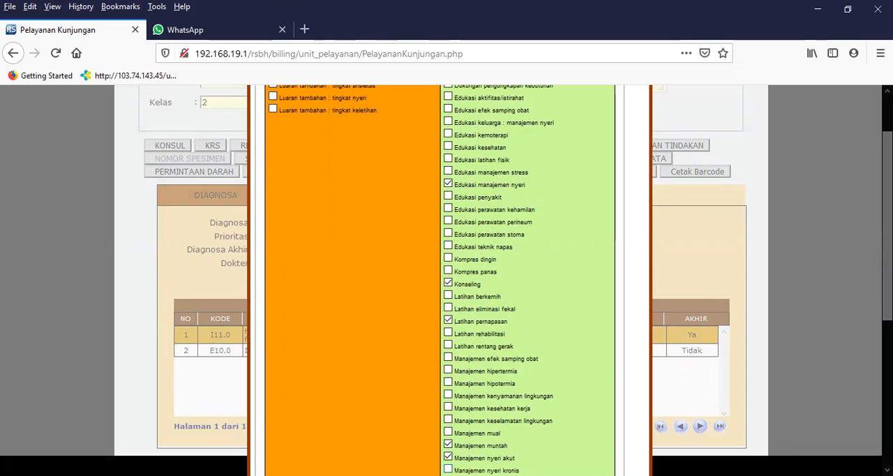
# Select the Gangguan Rasa Nyaman outcomes status kenyamanan, tingkat nyeri and tingkat ansietas, and close the details checklist.
pyautogui.scroll(2, 418, 201)
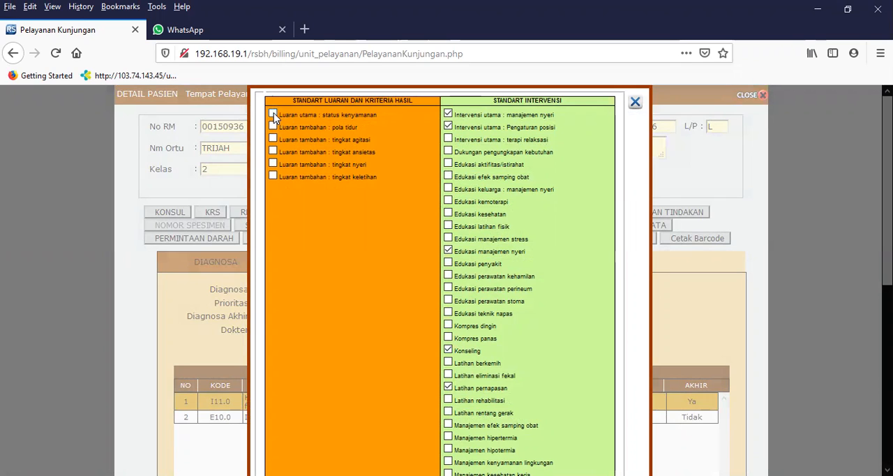
pyautogui.click(273, 164)
pyautogui.click(274, 152)
pyautogui.click(635, 101)
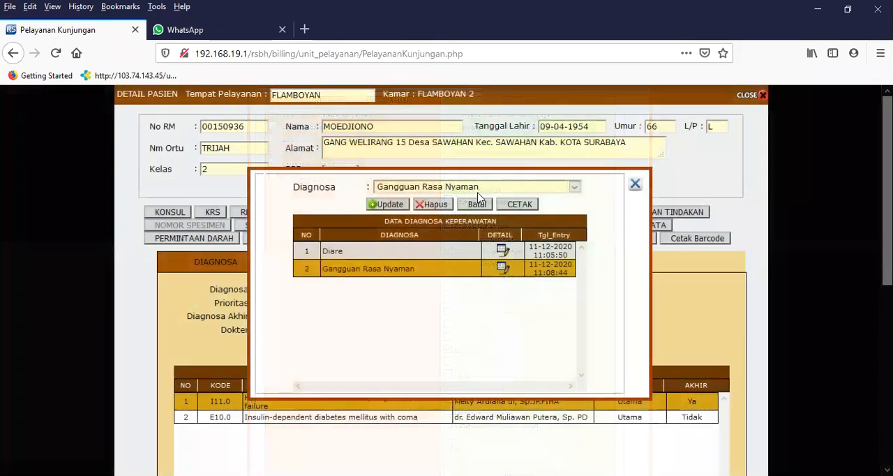
# Preview the Gangguan Rasa Nyaman care plan, choose the printer EPSON L220 Series (Copy 1), cancel printing and close the preview.
pyautogui.click(518, 205)
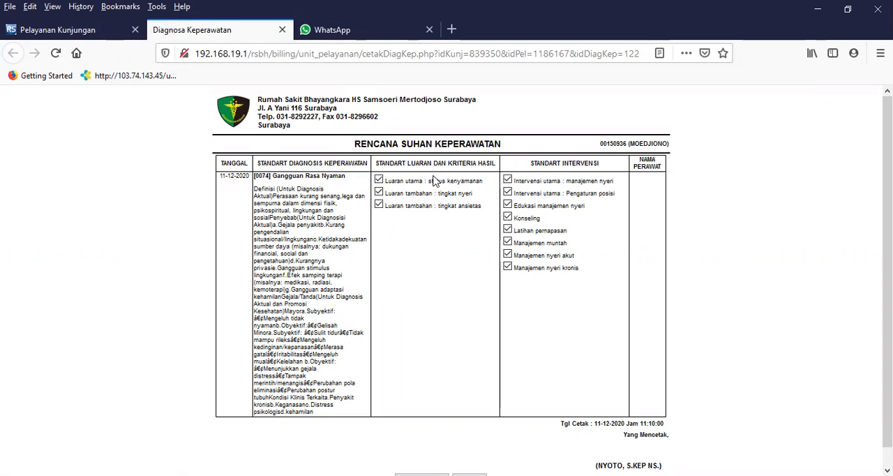
pyautogui.scroll(-1, 694, 394)
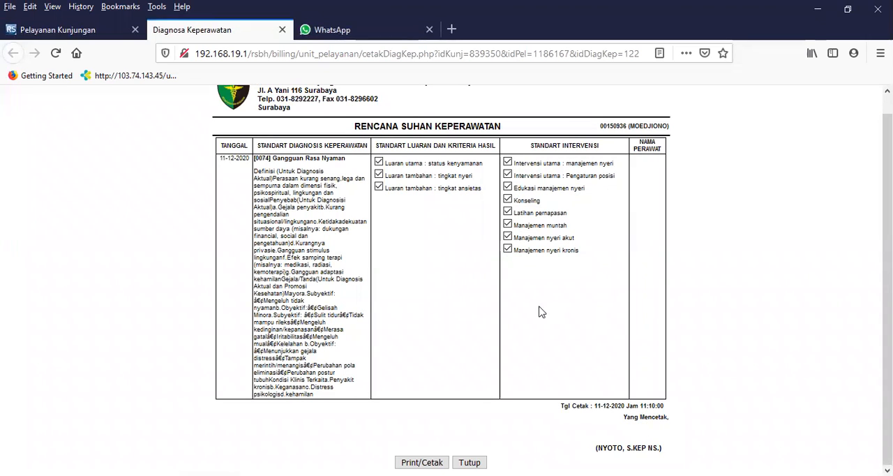
pyautogui.click(422, 463)
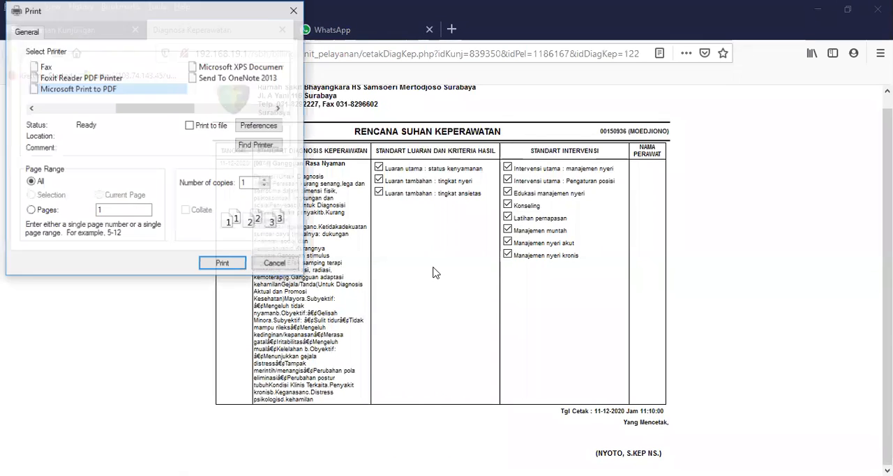
pyautogui.scroll(1, 128, 84)
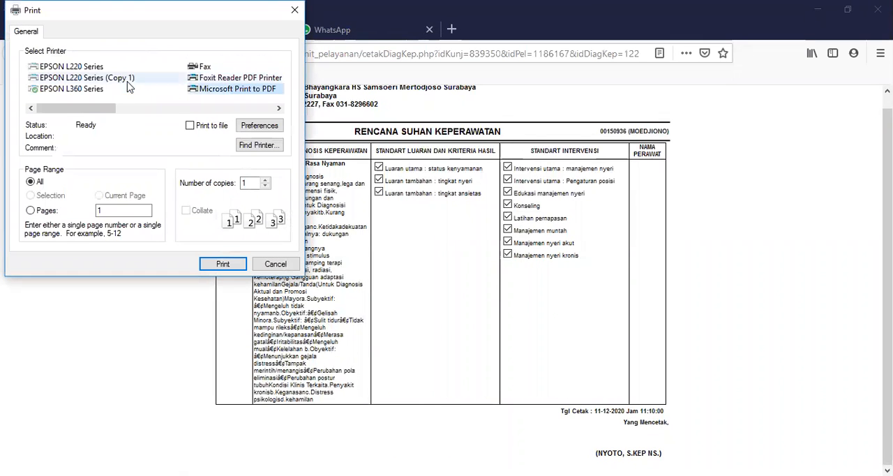
pyautogui.click(109, 80)
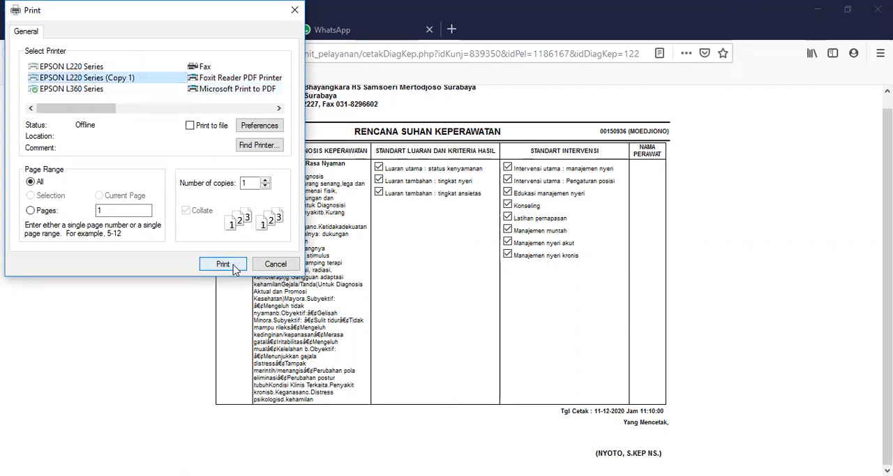
pyautogui.click(278, 265)
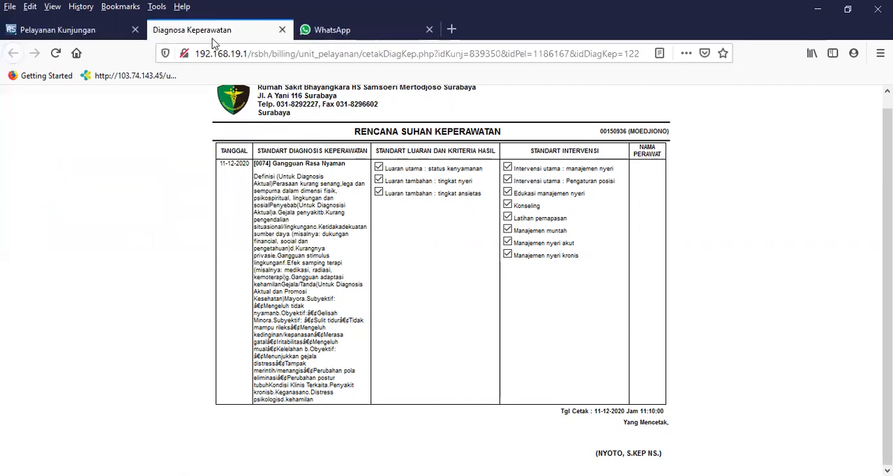
pyautogui.click(284, 30)
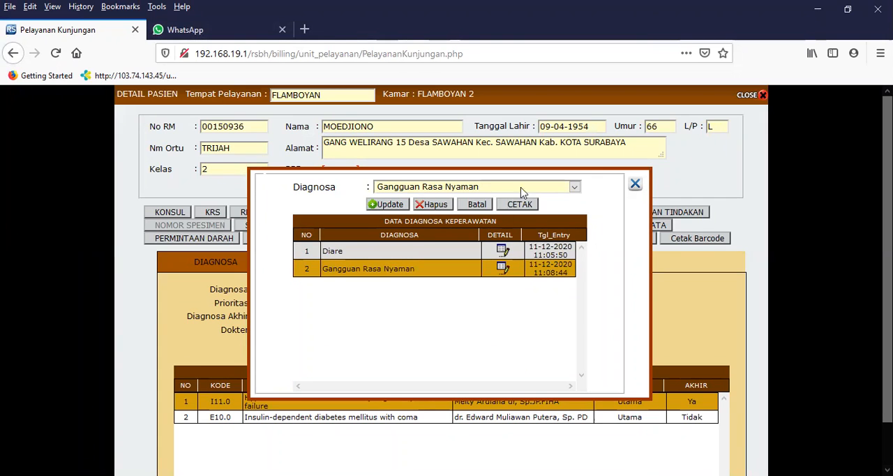
# Clear the diagnosis form and add Gangguan Integritas Kulit/Jaringan as a nursing diagnosis.
pyautogui.click(476, 205)
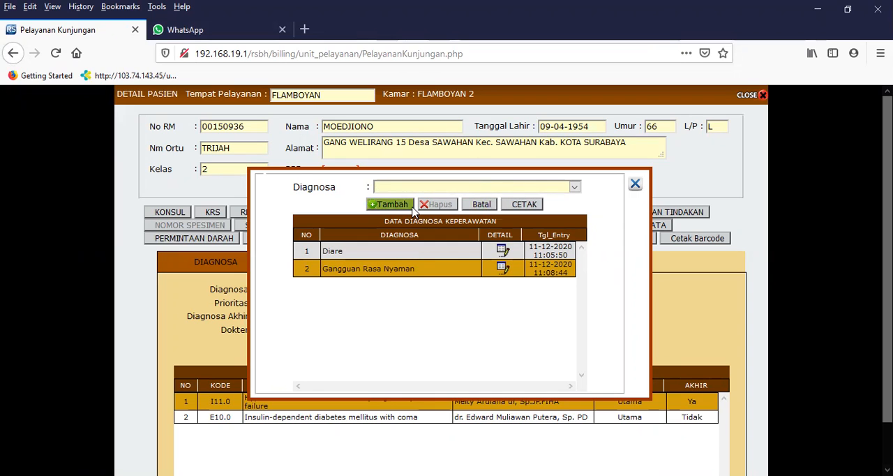
pyautogui.click(390, 192)
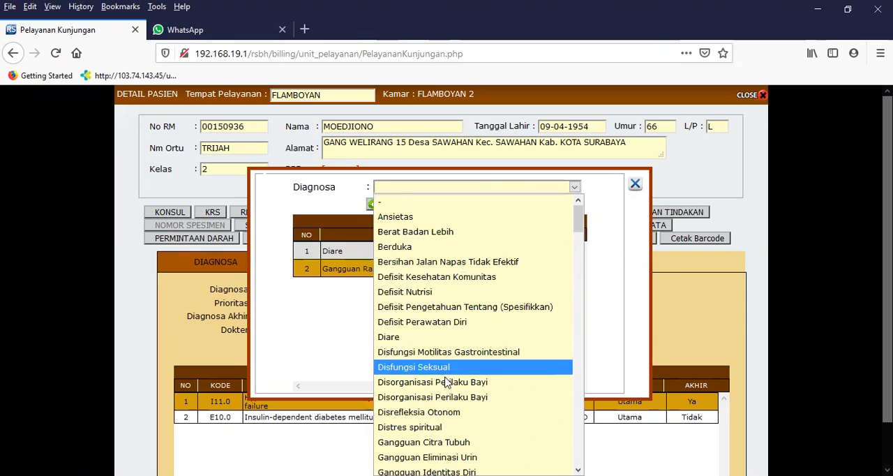
pyautogui.scroll(-1, 445, 393)
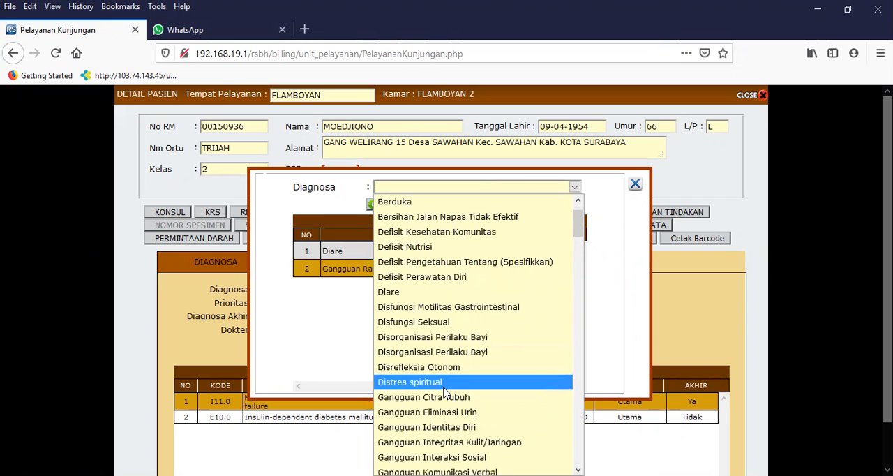
pyautogui.click(469, 447)
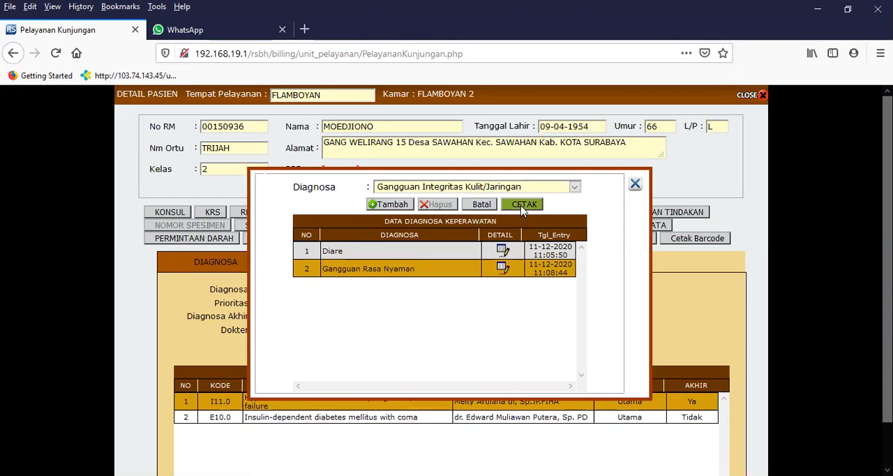
pyautogui.click(388, 204)
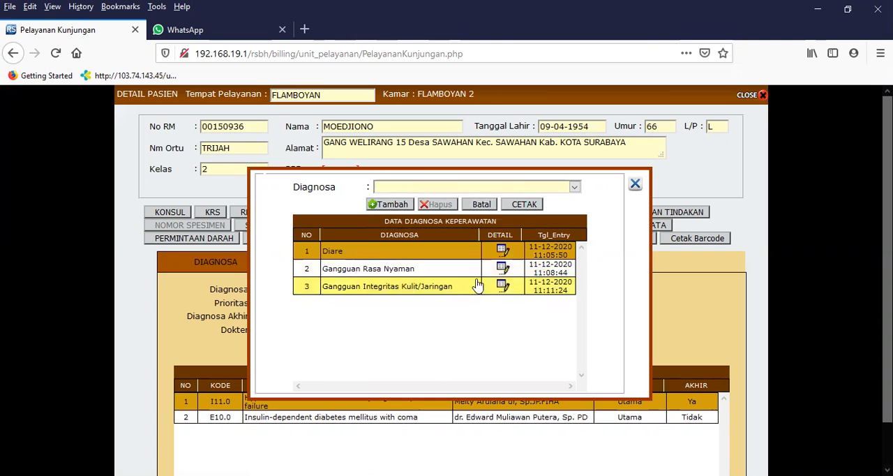
# Preview the printable care plan for Gangguan Integritas Kulit/Jaringan and return to the patient's diagnosis list.
pyautogui.click(447, 294)
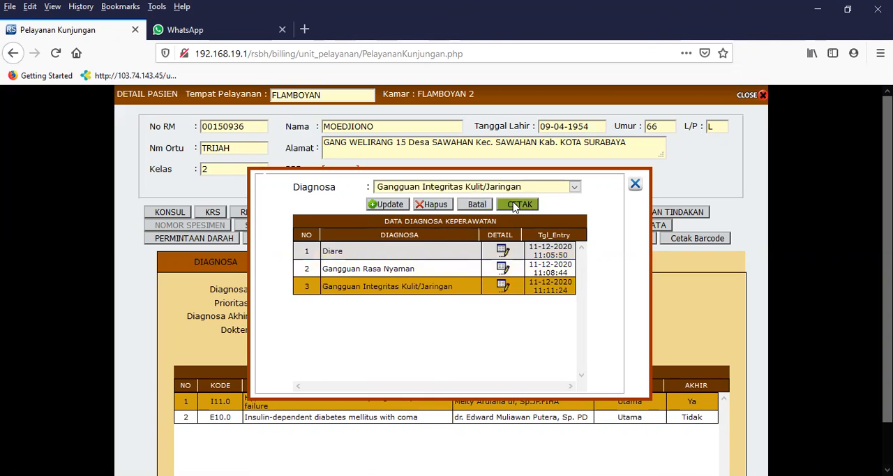
pyautogui.click(520, 203)
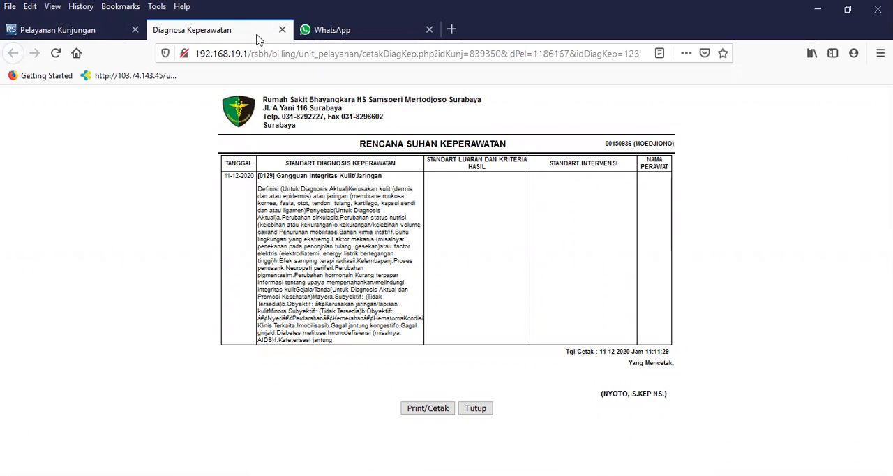
pyautogui.click(63, 29)
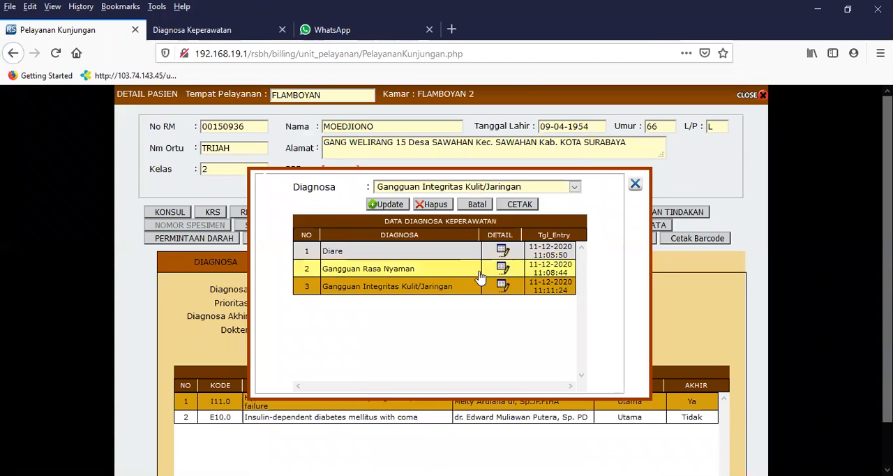
# For Gangguan Integritas Kulit/Jaringan, select the interventions Perawatan integritas kulit, Dukungan perawatan diri : Mandi, Edukasi perawatan kulit, Pencegahan infeksi, Pengaturan posisi, Perawatan tirah baring and Promosi kebersihan.
pyautogui.click(504, 287)
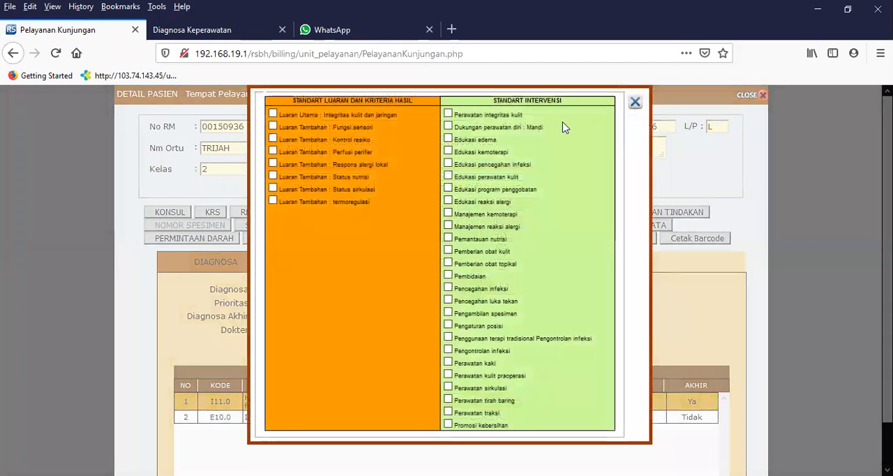
pyautogui.click(635, 102)
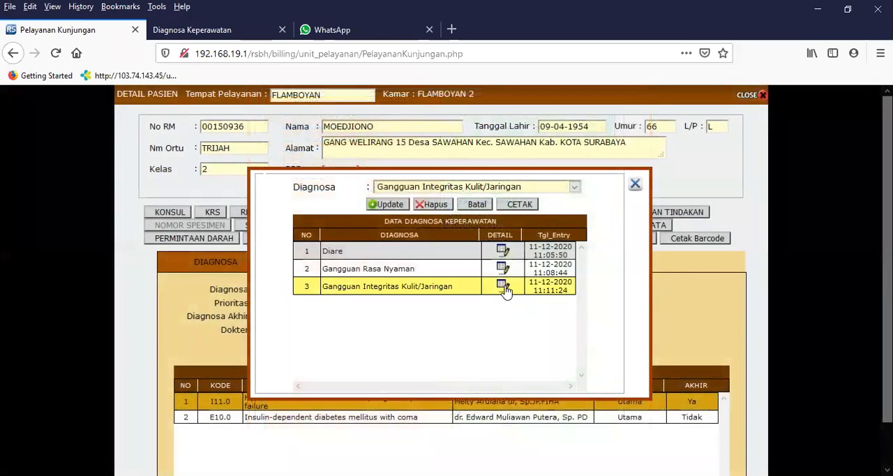
pyautogui.click(504, 288)
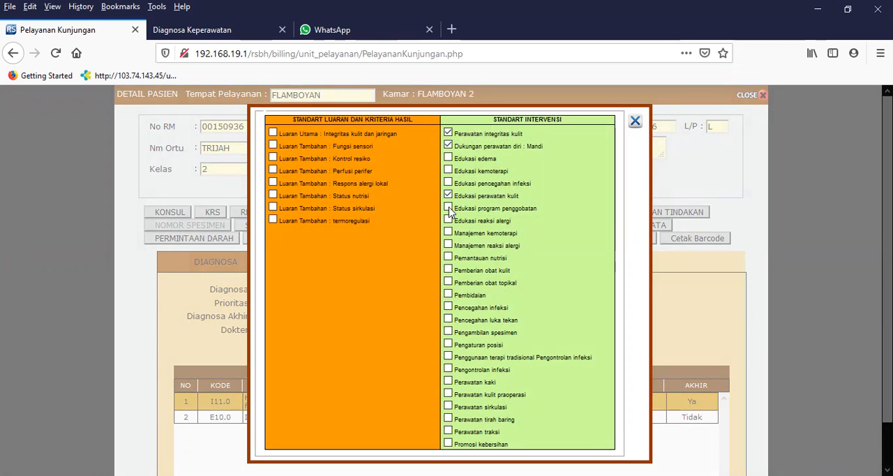
pyautogui.click(448, 307)
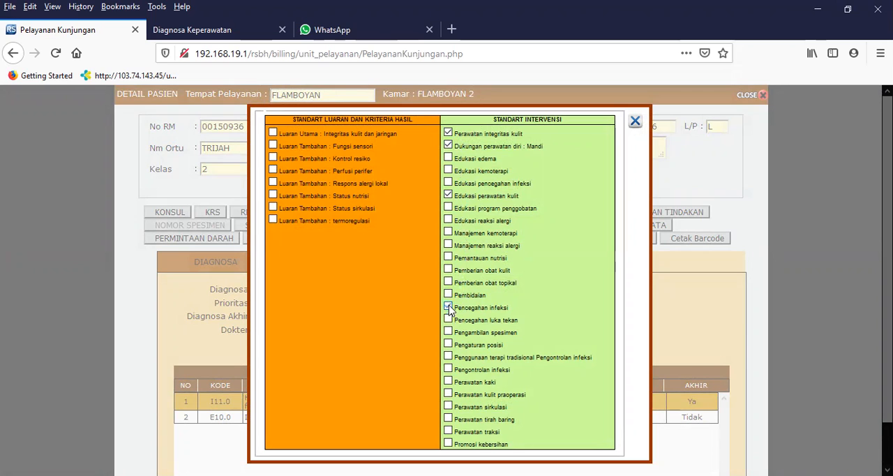
pyautogui.click(448, 344)
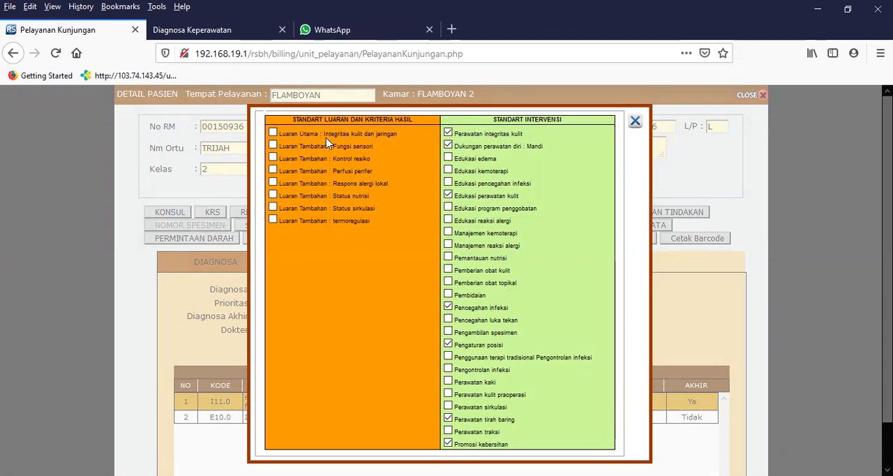
# Select the outcomes Integritas kulit dan jaringan, Perfusi perifer, Status nutrisi and Status sirkulasi, and close the Gangguan Integritas Kulit/Jaringan details checklist.
pyautogui.click(273, 134)
pyautogui.click(273, 207)
pyautogui.click(635, 121)
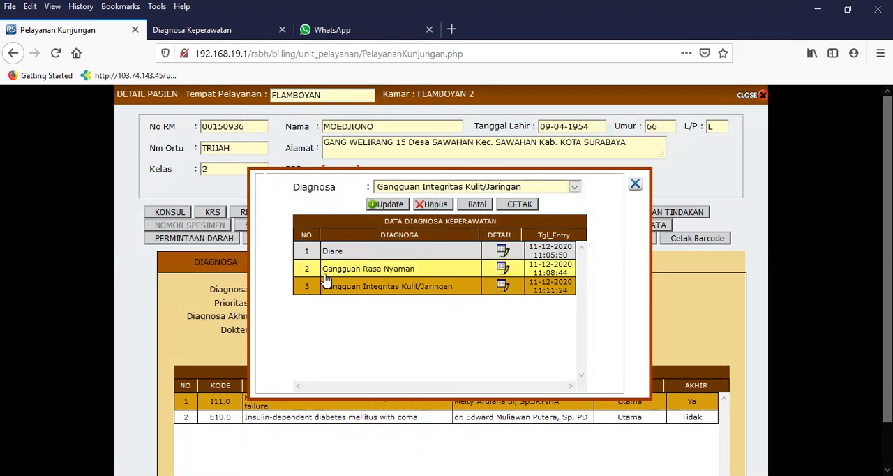
# Open the printable nursing care plan for Gangguan Integritas Kulit/Jaringan to check its selected outcomes and interventions, and go back to the diagnosis list.
pyautogui.click(519, 210)
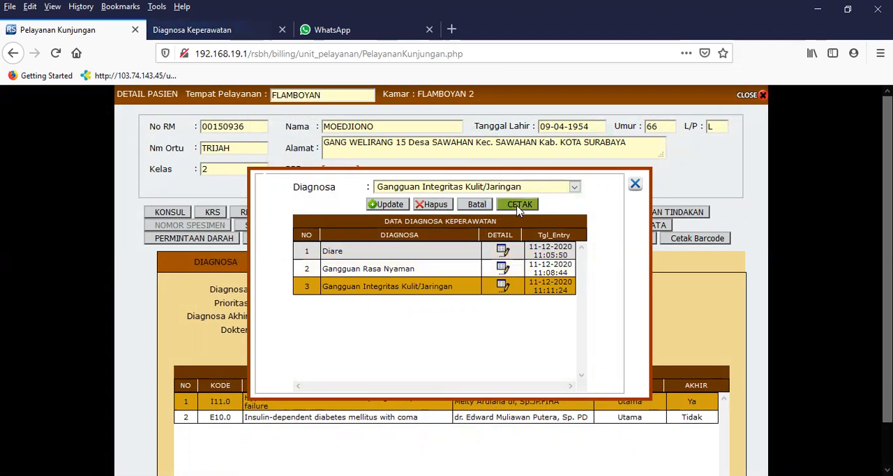
pyautogui.click(519, 209)
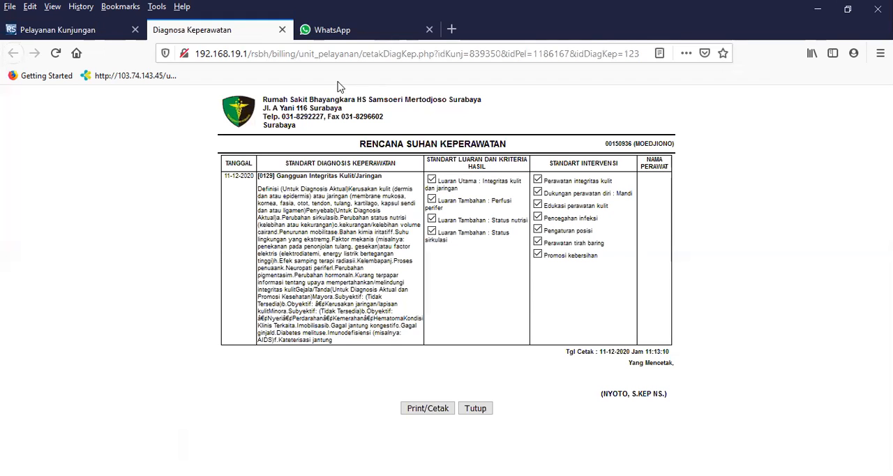
pyautogui.click(476, 409)
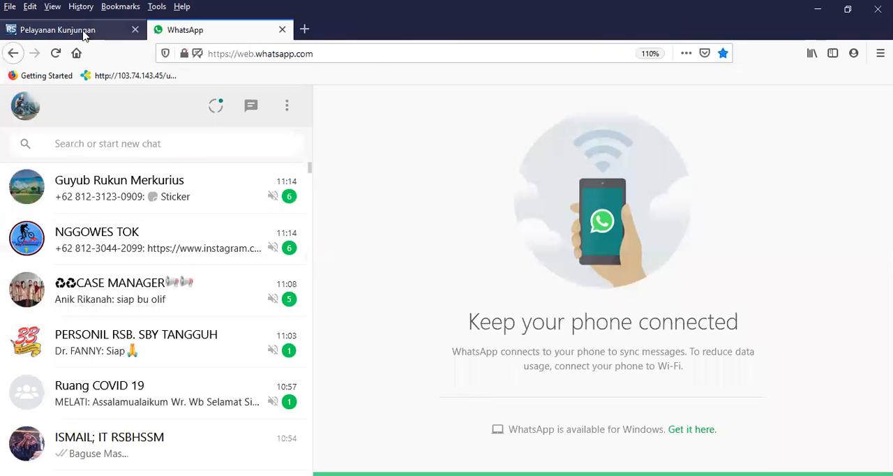
pyautogui.click(86, 30)
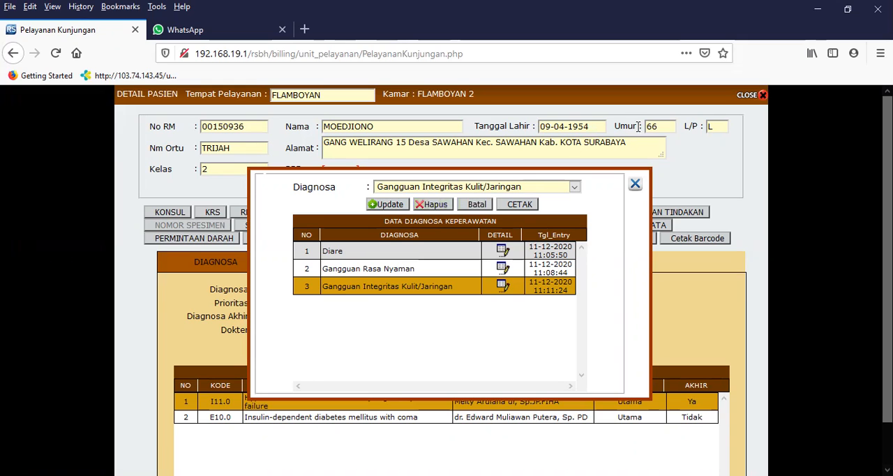
# Close the nursing diagnosis window, the patient's details and the visit service form to return to the billing module's home page.
pyautogui.click(635, 185)
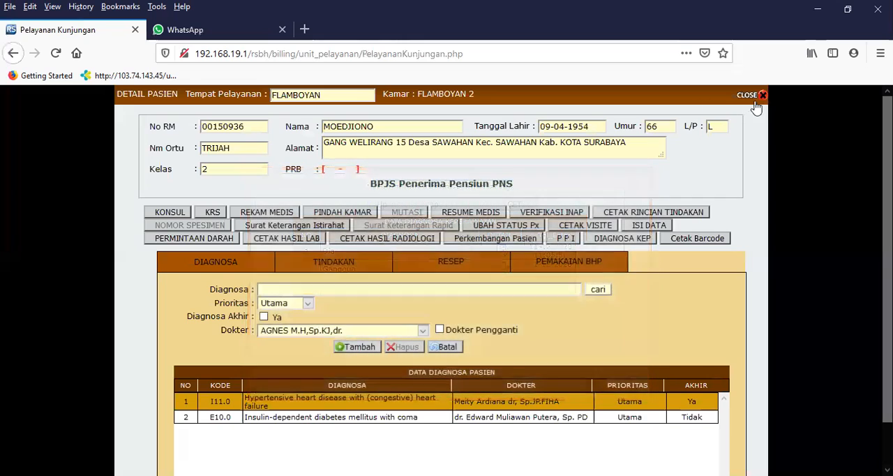
pyautogui.click(761, 95)
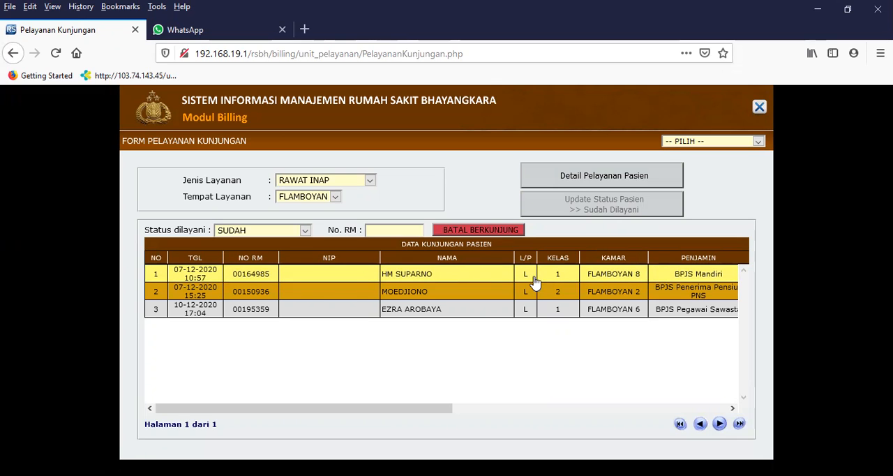
pyautogui.click(759, 106)
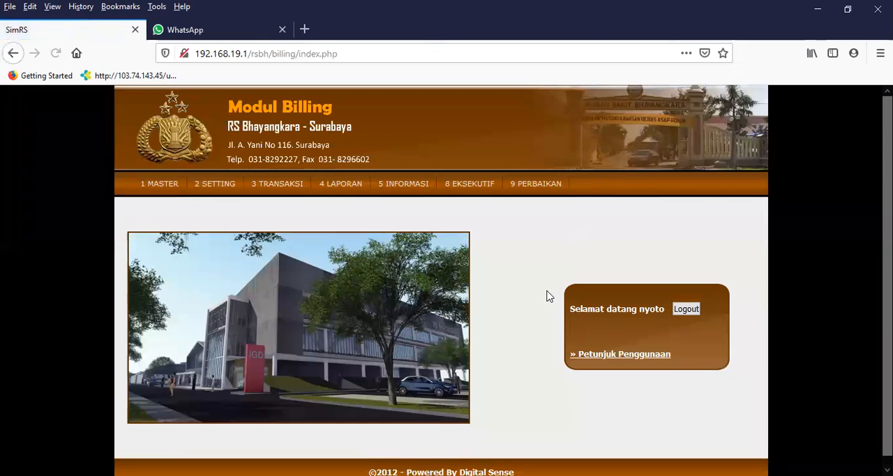